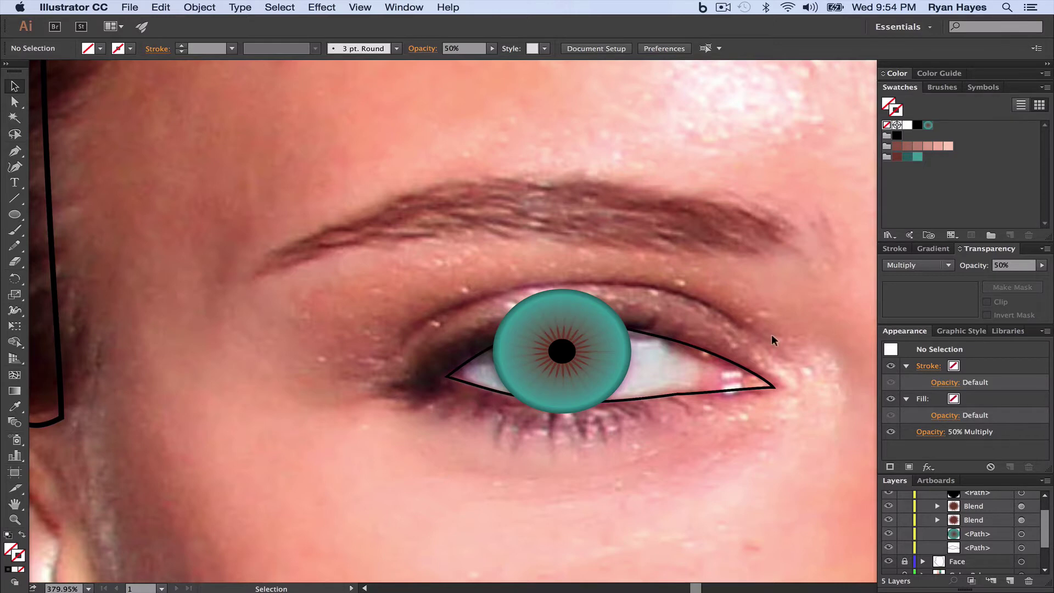
Step: Pan over to the model's other eye, then back to the eye with the teal iris
key(space)
drag(834, 331, 282, 294)
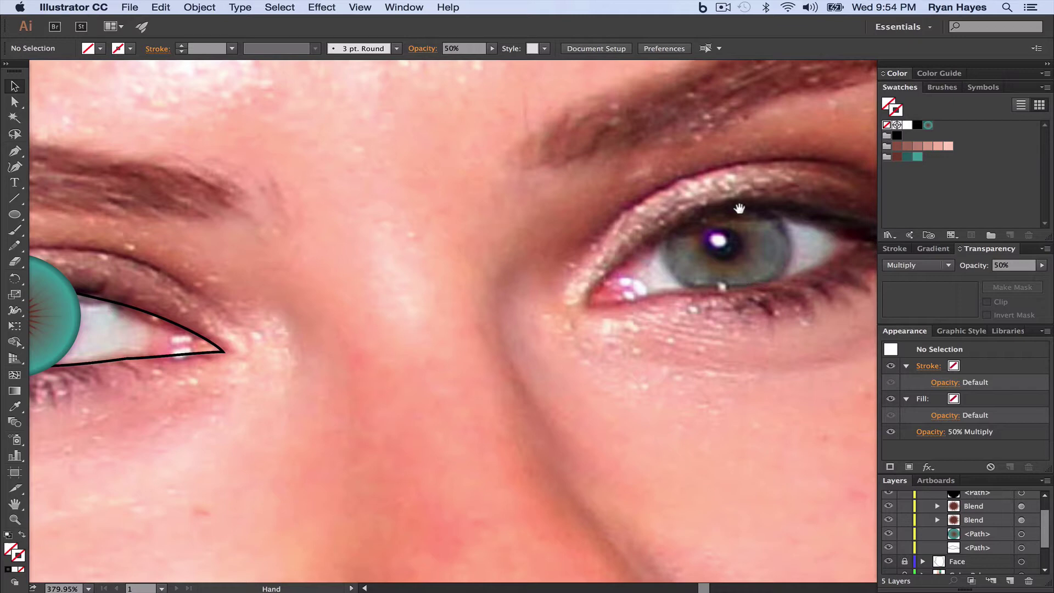
drag(270, 285, 749, 309)
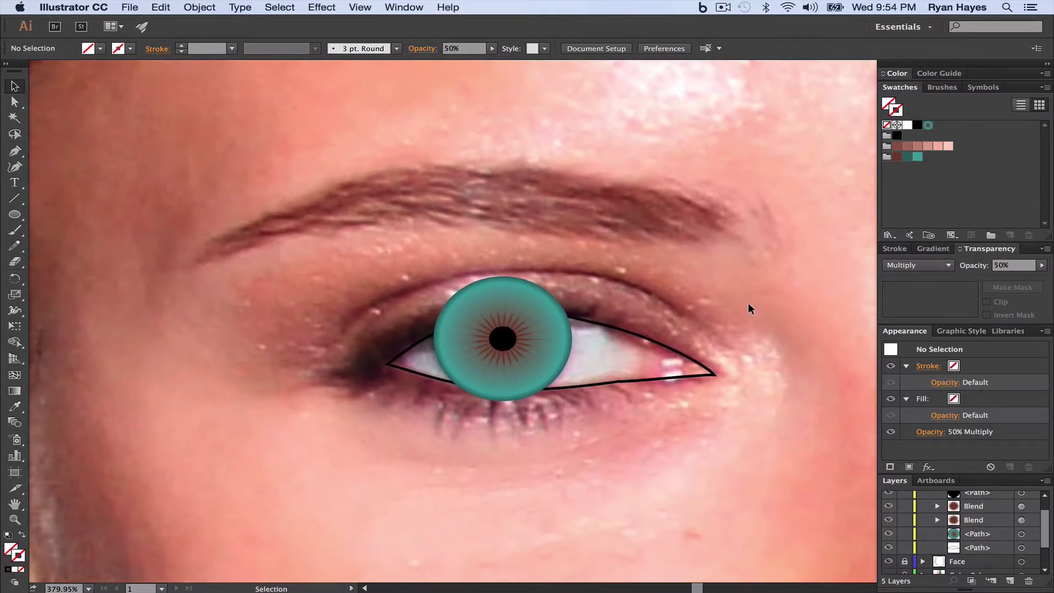
Step: Select the teal iris circle and expand the Eyes layer to show its paths and blends
click(561, 313)
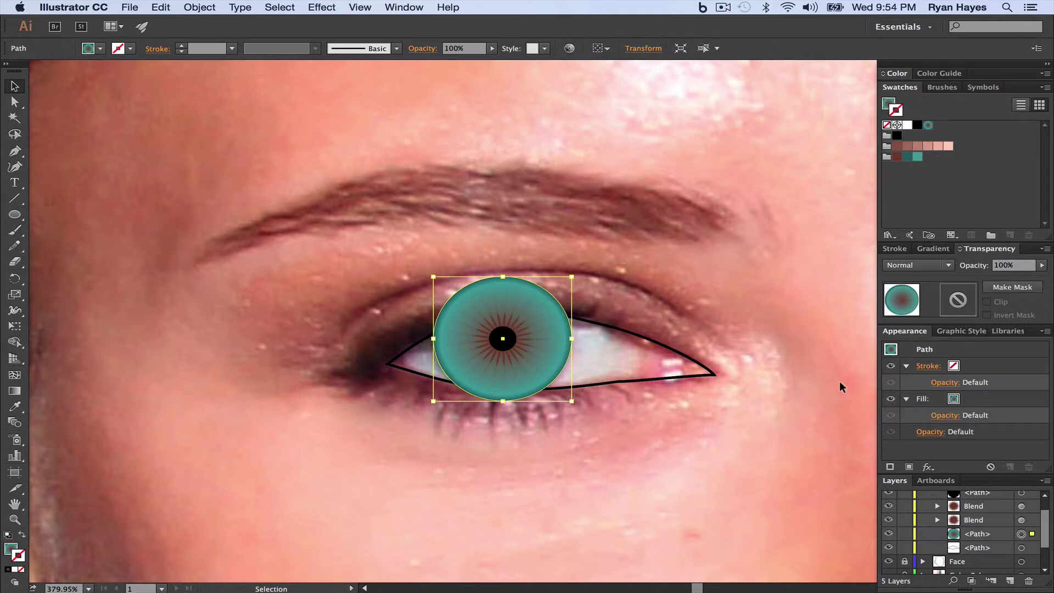
scroll(1042, 518, up, 5)
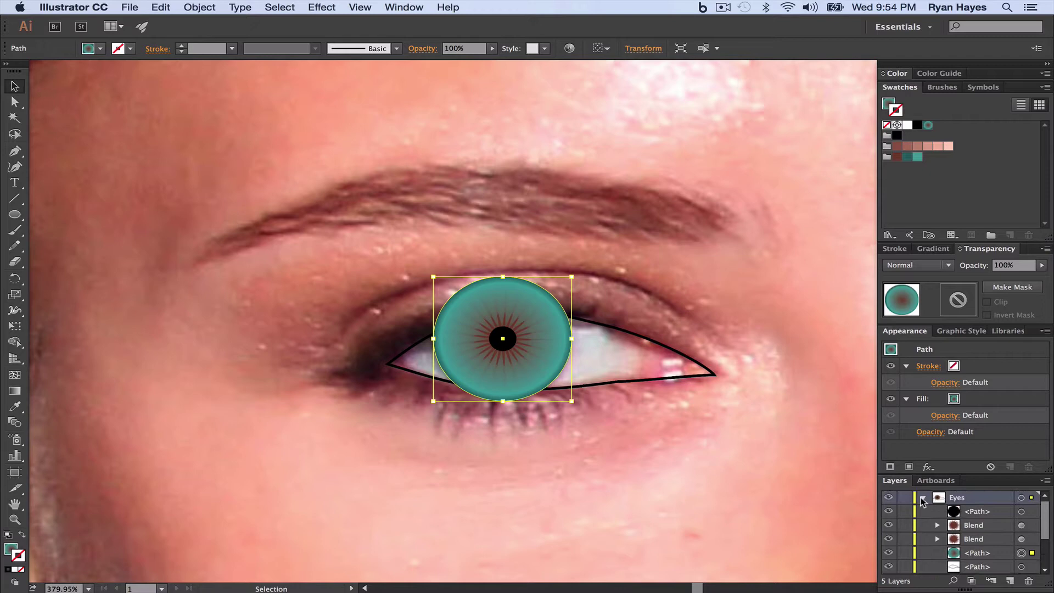
click(922, 497)
click(922, 498)
key(a)
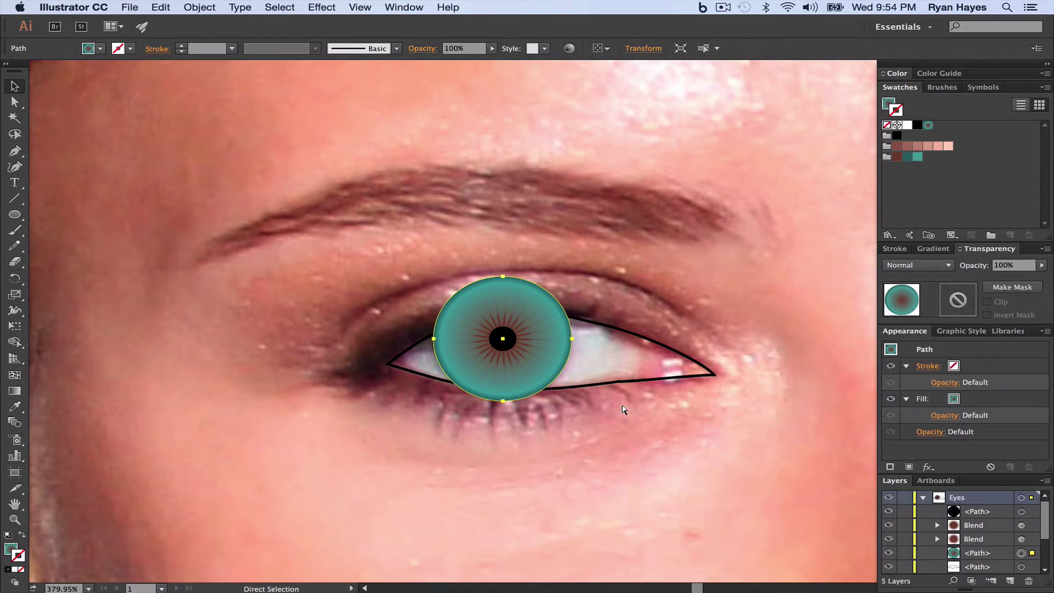
key(v)
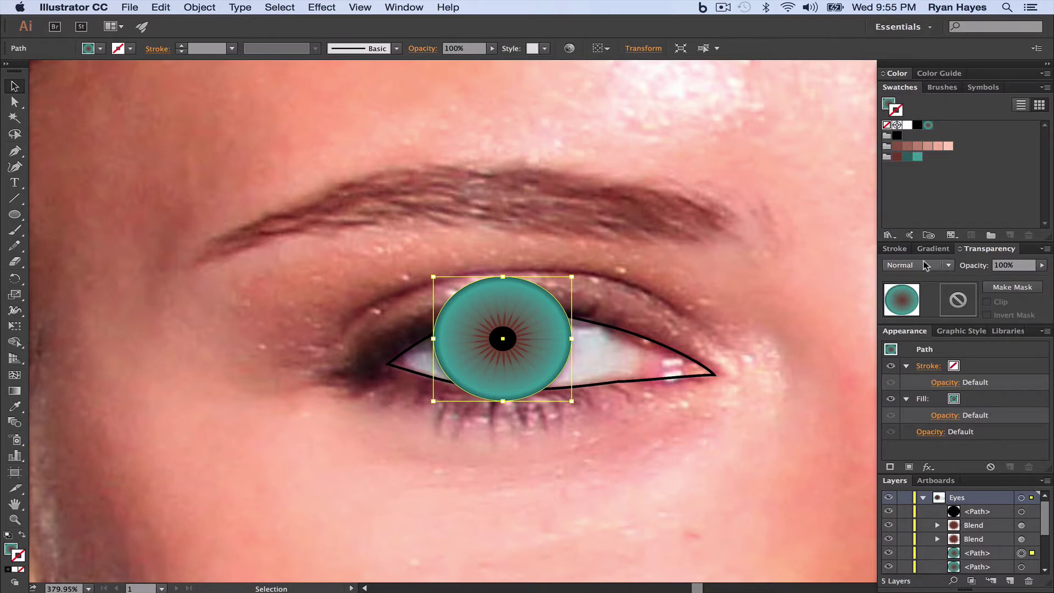
Step: Remove the middle teal gradient stop, make the right stop black, then fill the circle solid black
click(935, 249)
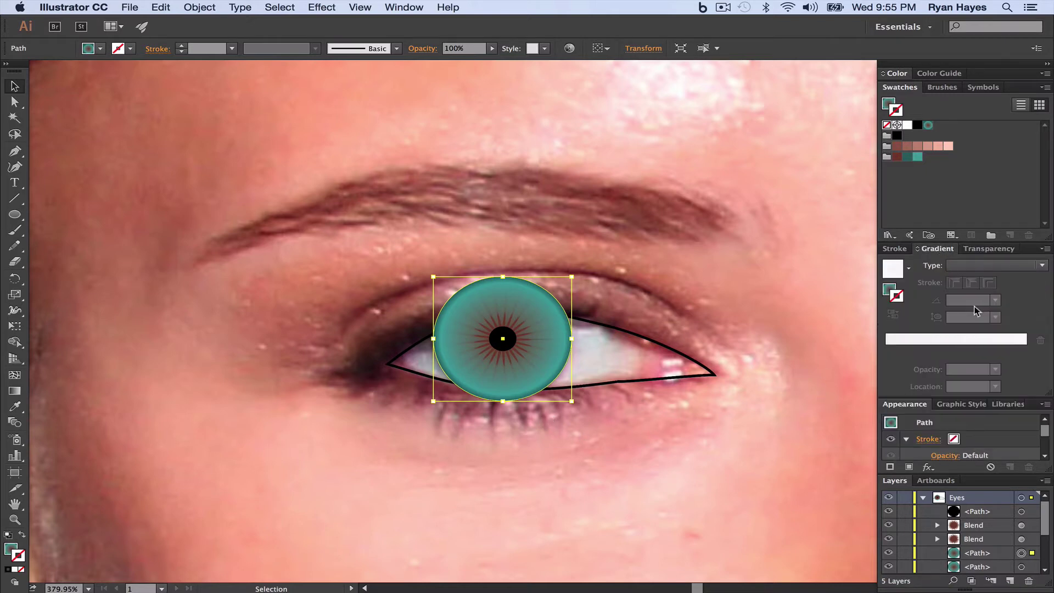
click(888, 292)
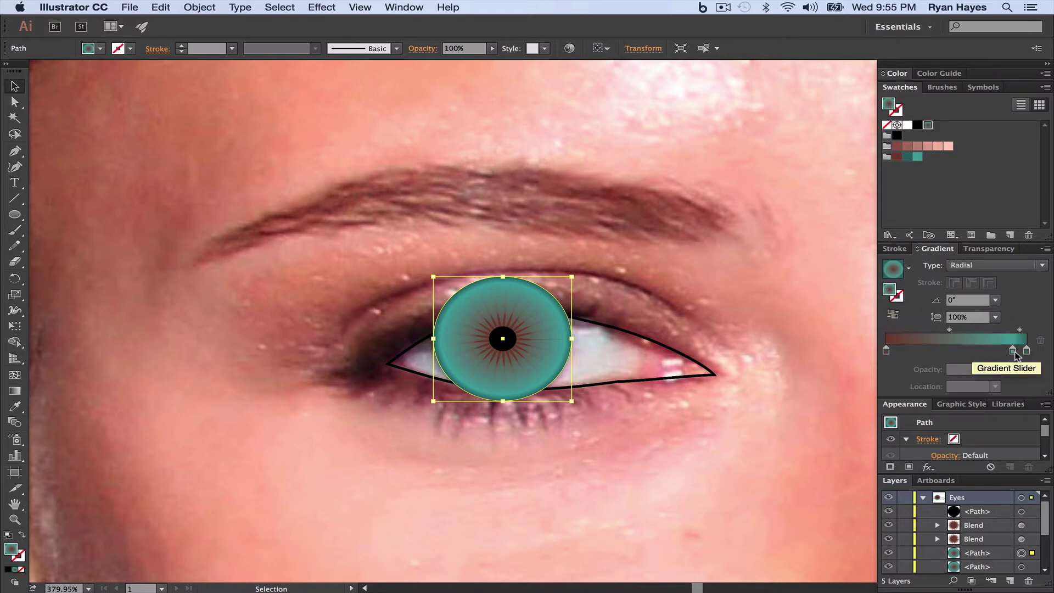
drag(1012, 352, 1015, 367)
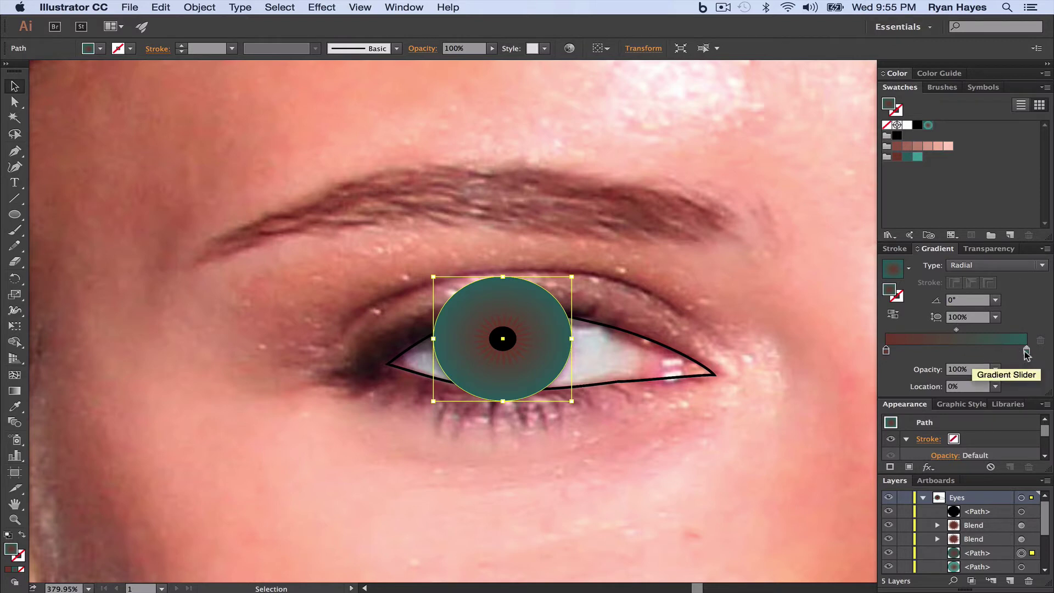
double_click(1027, 351)
click(860, 466)
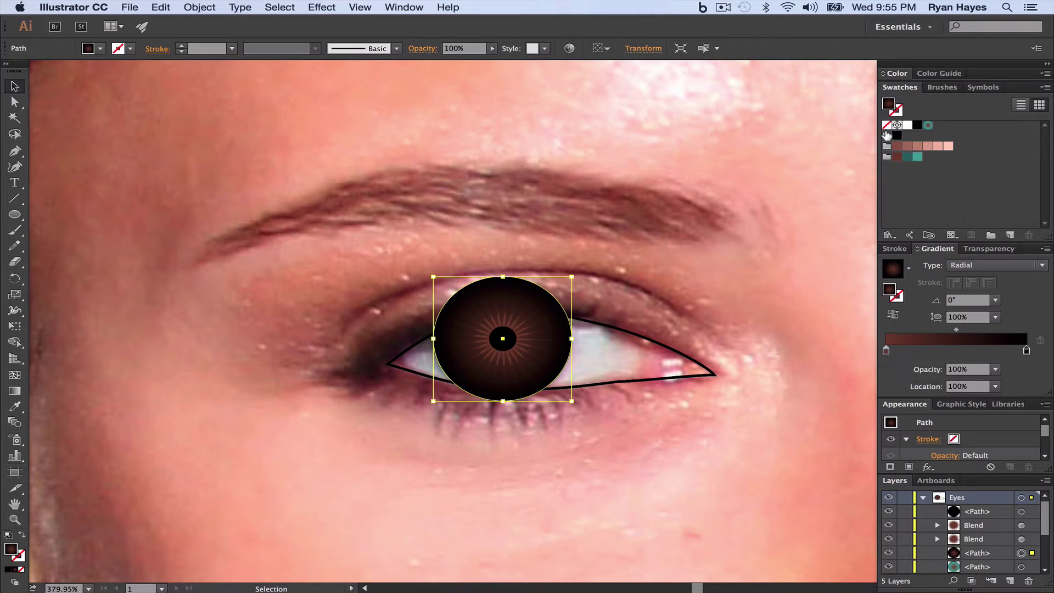
click(916, 124)
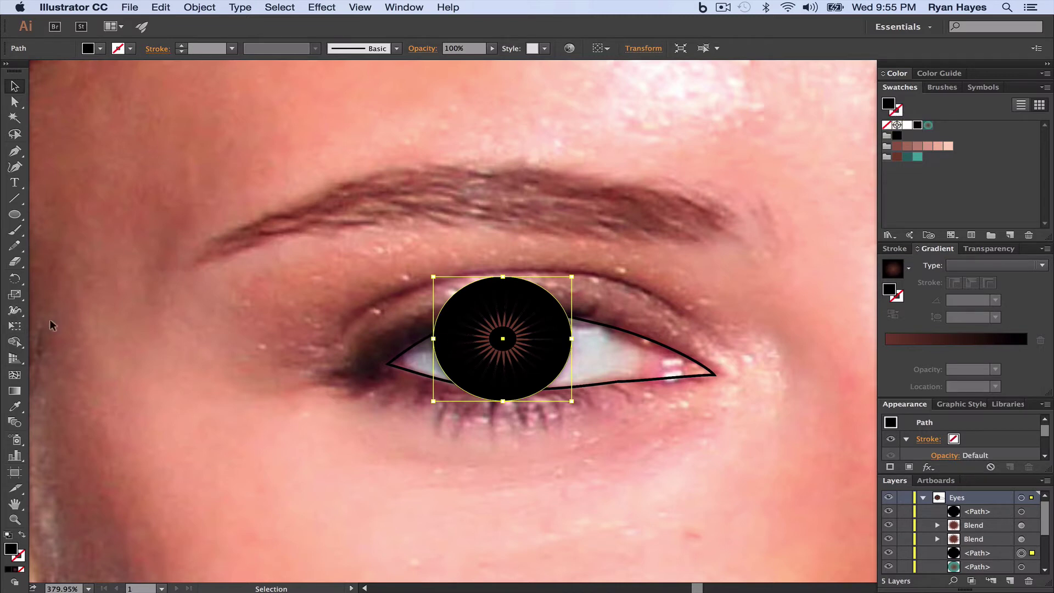
Step: Make a 75% uniformly scaled copy of the black circle and fill it white
key(s)
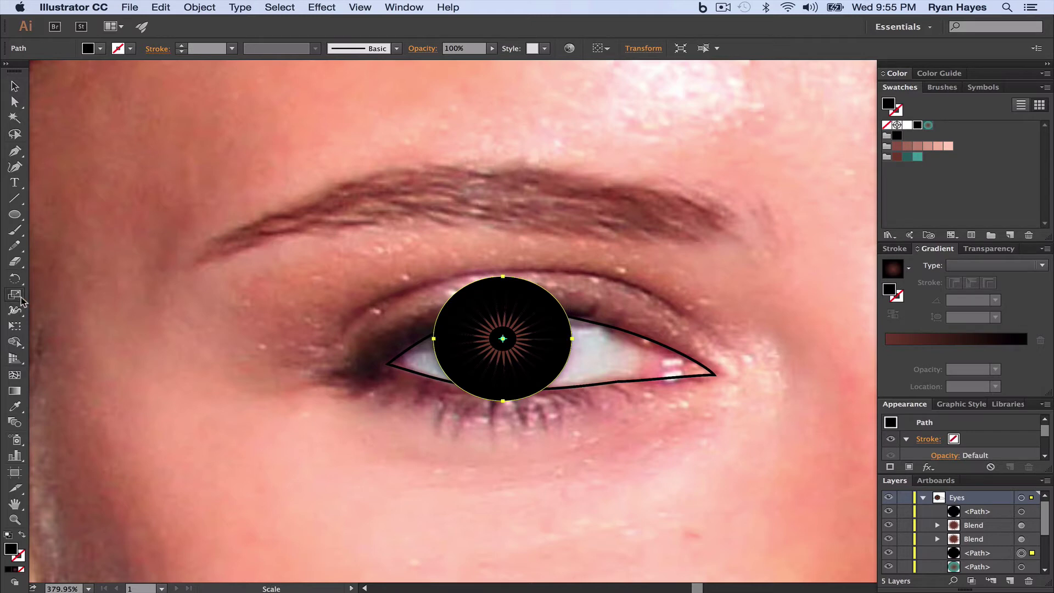
double_click(15, 296)
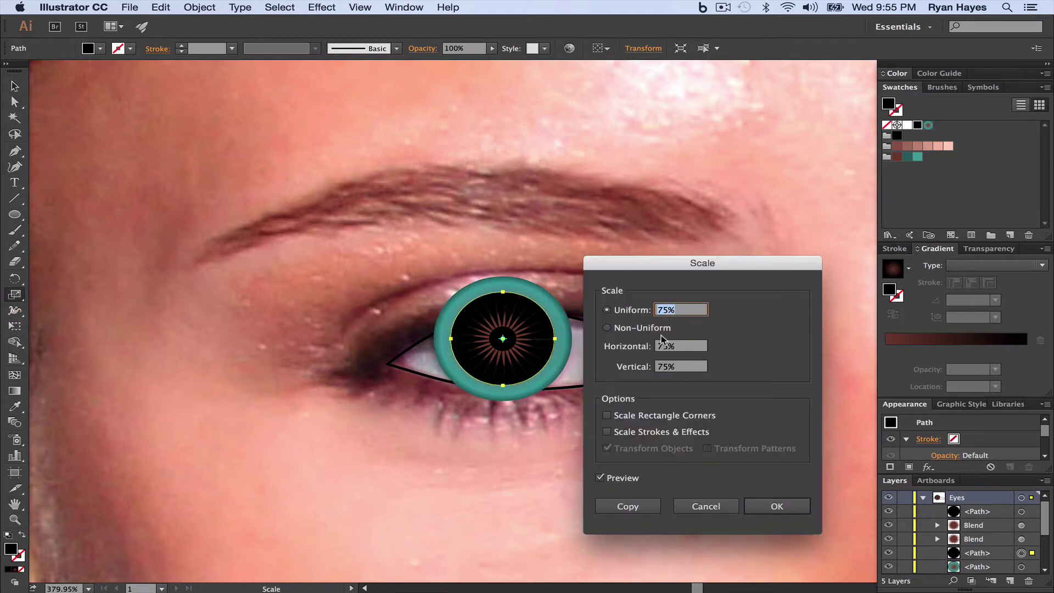
click(628, 506)
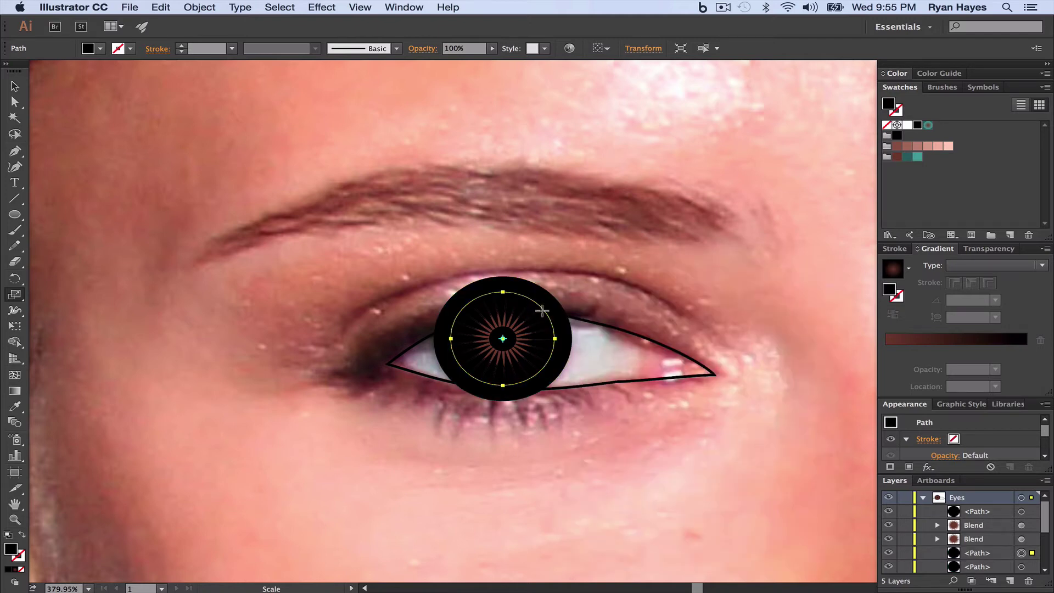
click(907, 125)
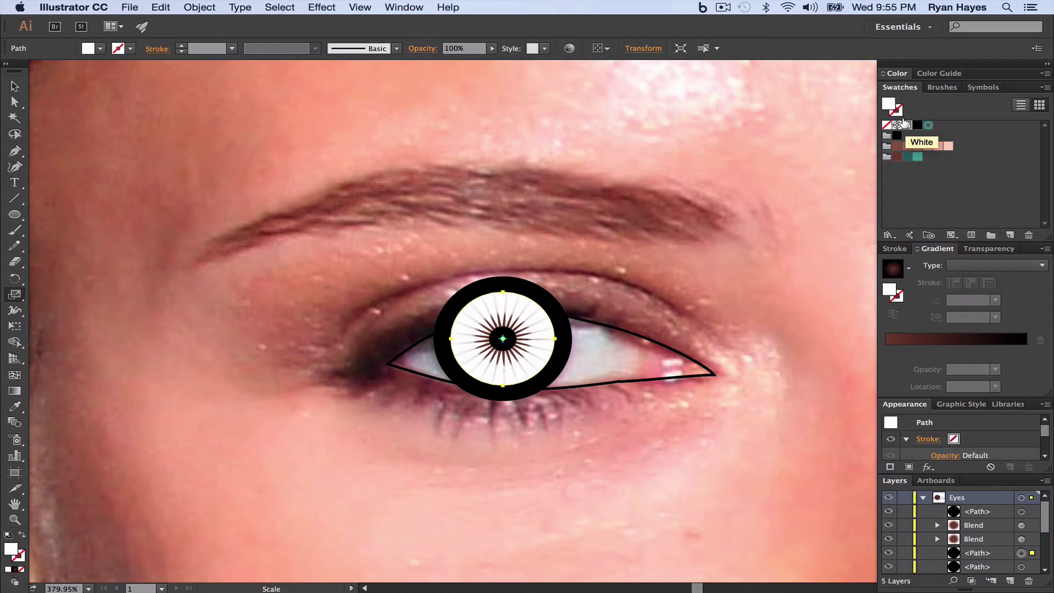
Step: Drag the white circle's top anchor below centre into a crescent, then add the black circle to the selection
click(15, 102)
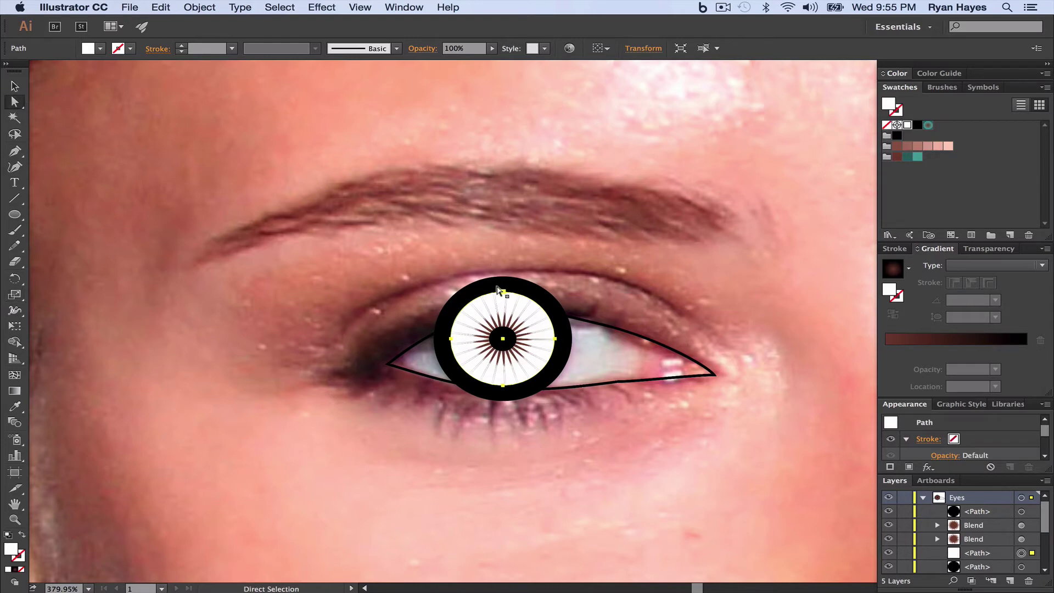
drag(499, 290, 503, 385)
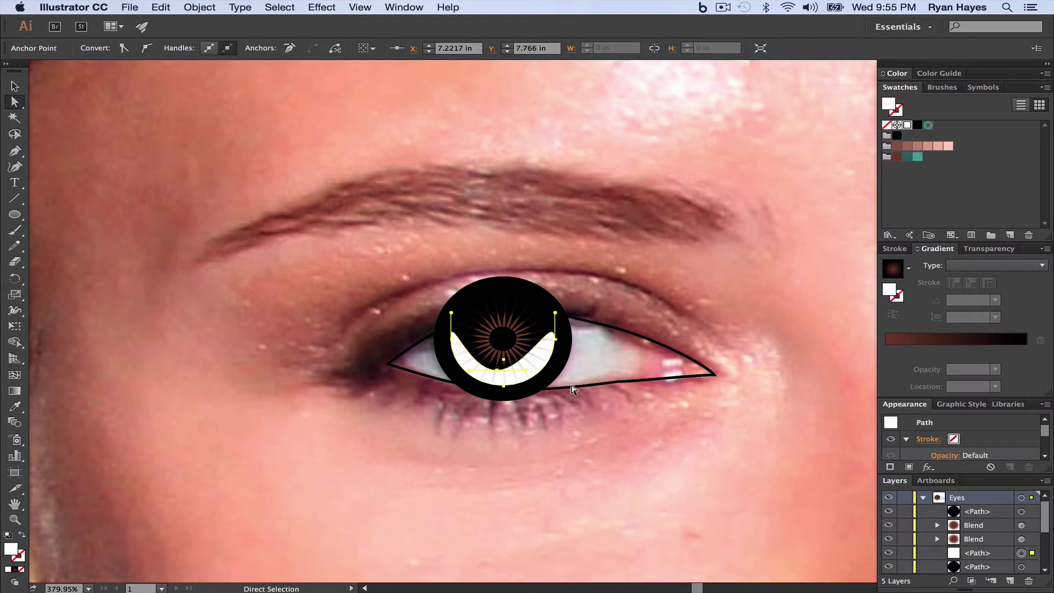
key(super+z)
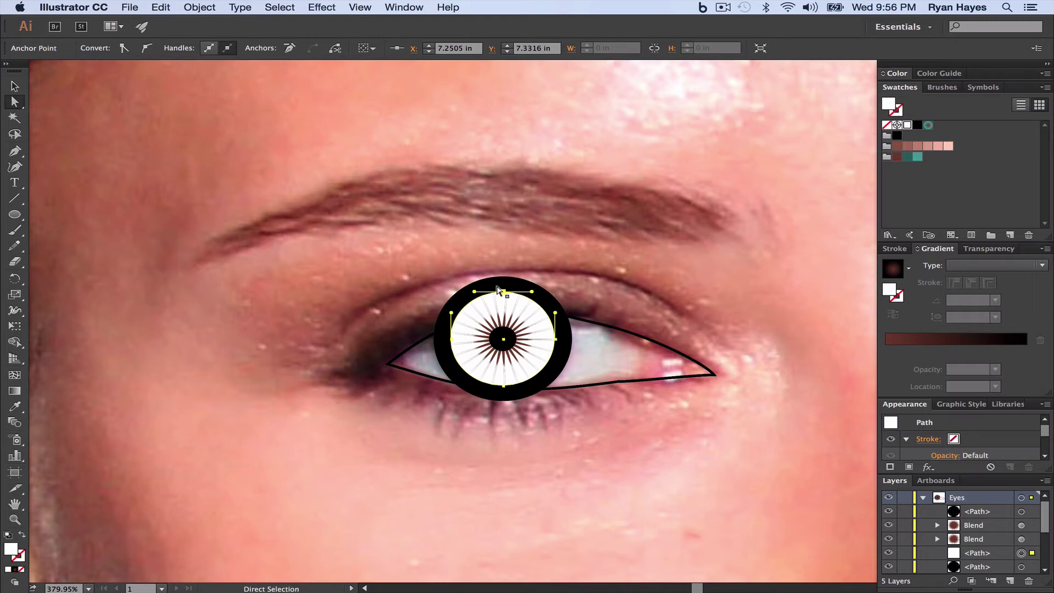
drag(497, 289, 501, 364)
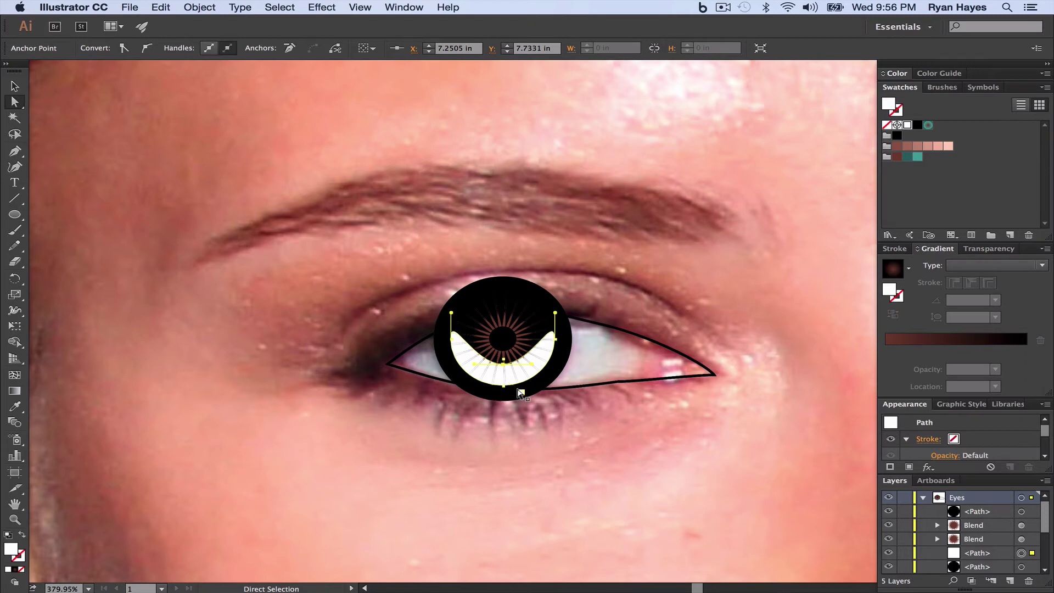
shift+click(515, 286)
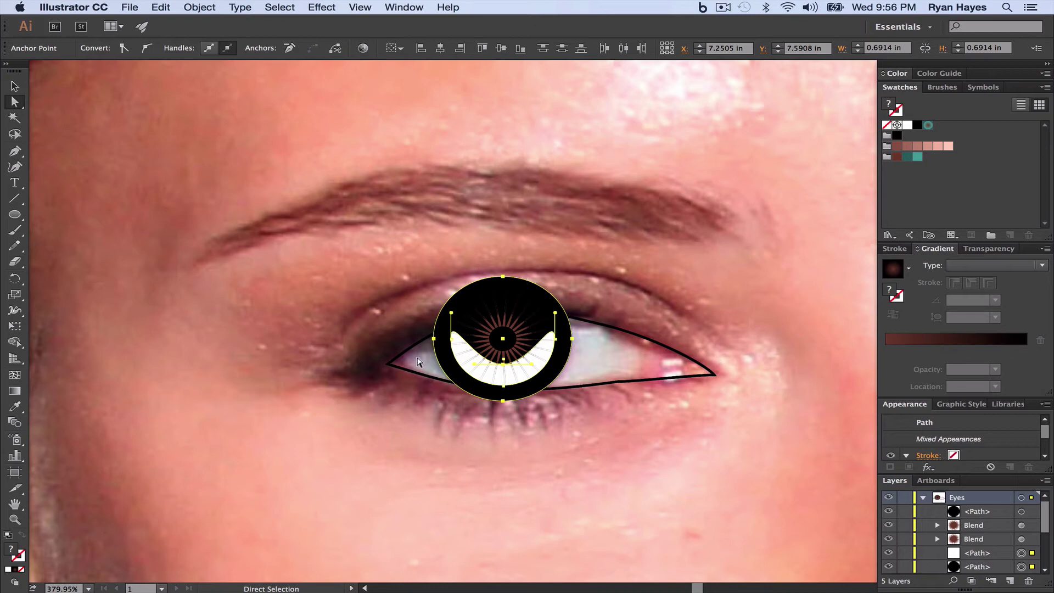
Step: Set the Blend Options spacing to Smooth Color
click(207, 8)
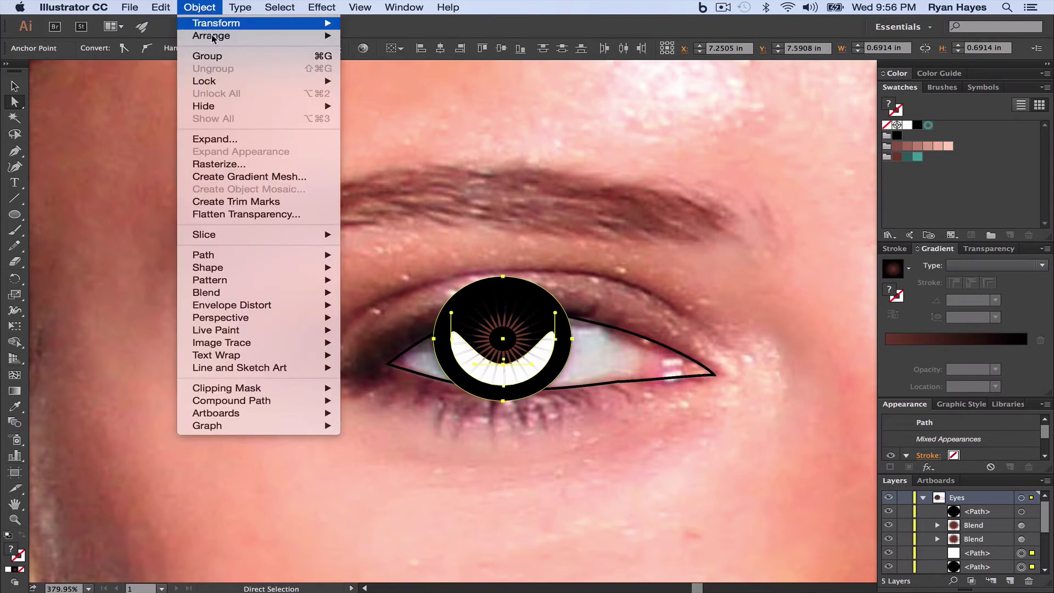
mouse_move(275, 296)
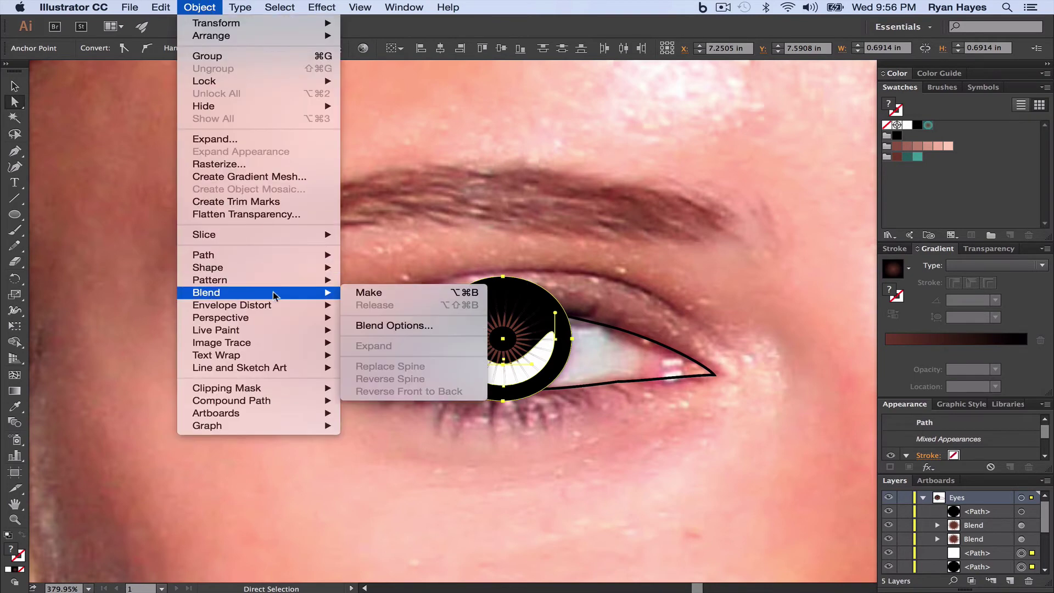
click(390, 325)
click(146, 116)
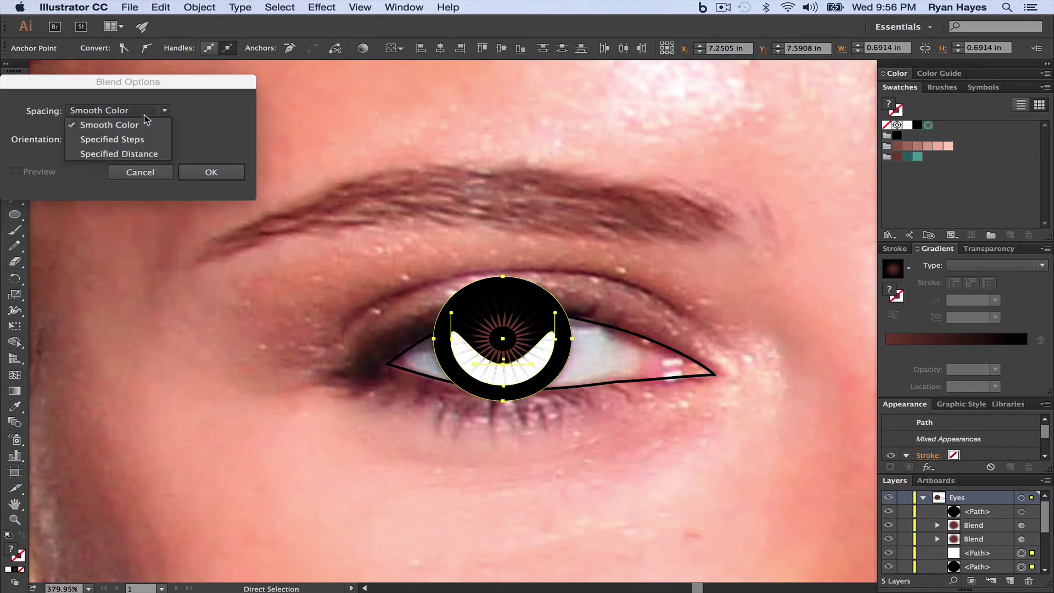
click(131, 138)
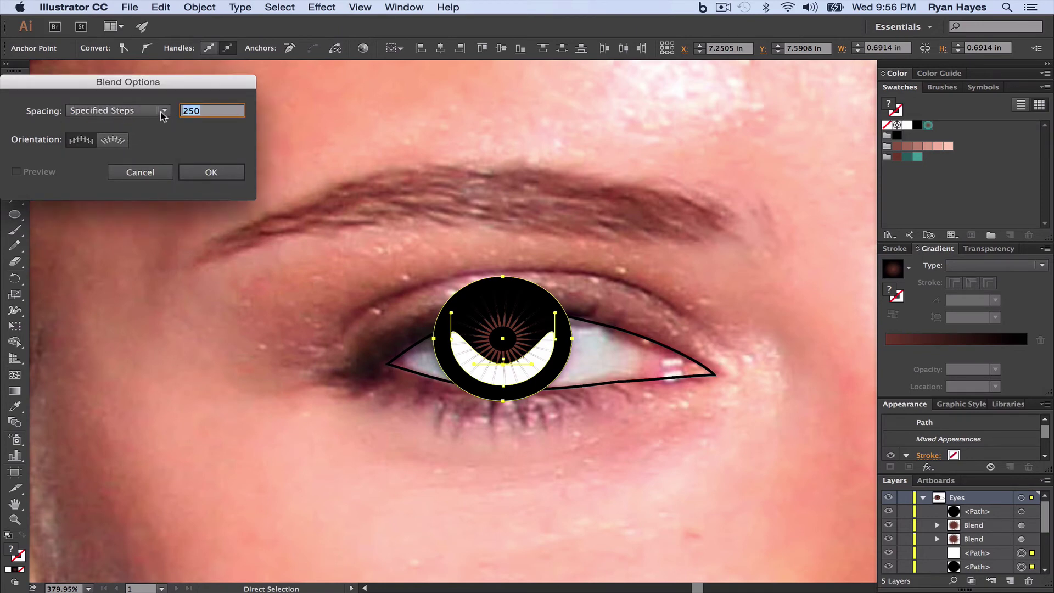
click(163, 114)
click(115, 124)
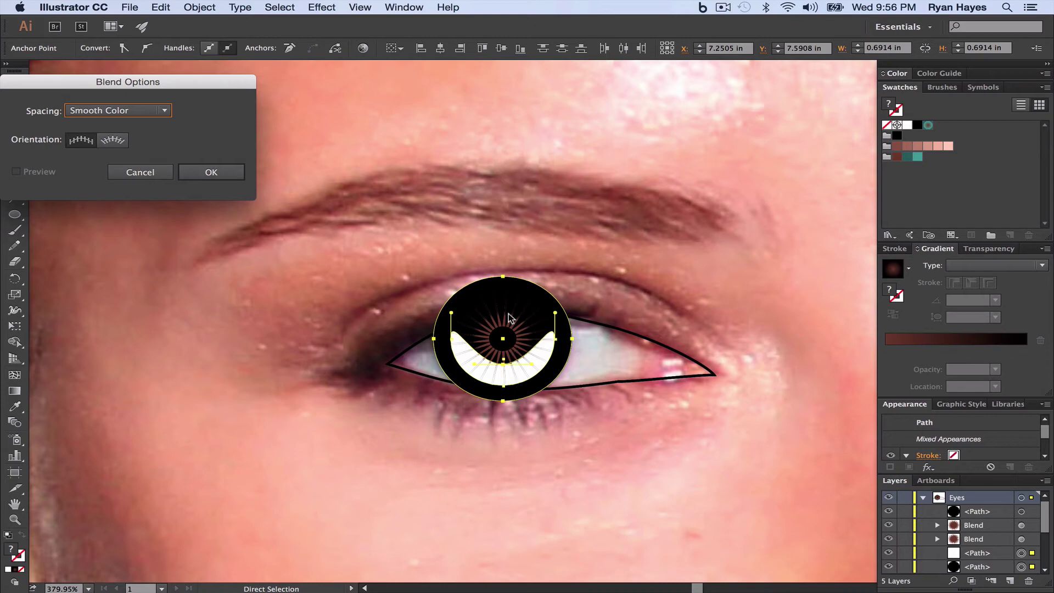
click(209, 171)
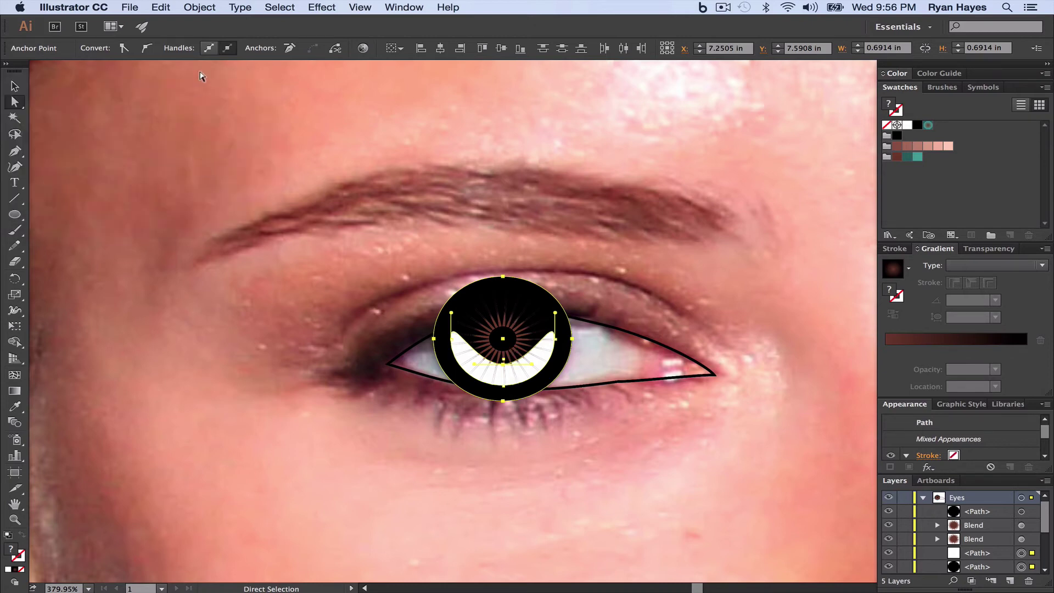
Step: Make a blend of the black circle and white crescent with Object > Blend > Make
click(199, 7)
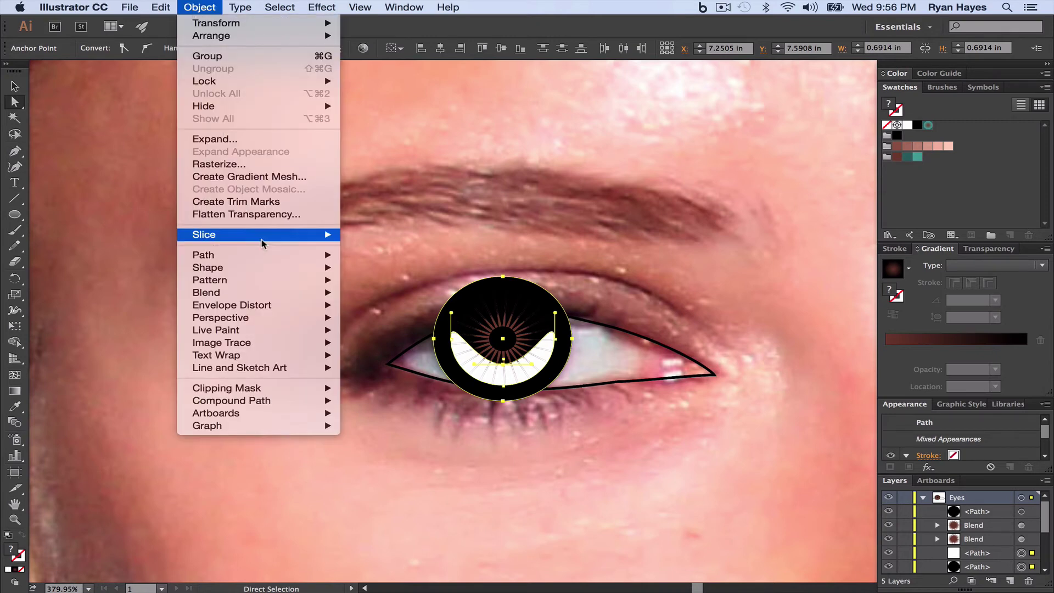
mouse_move(272, 292)
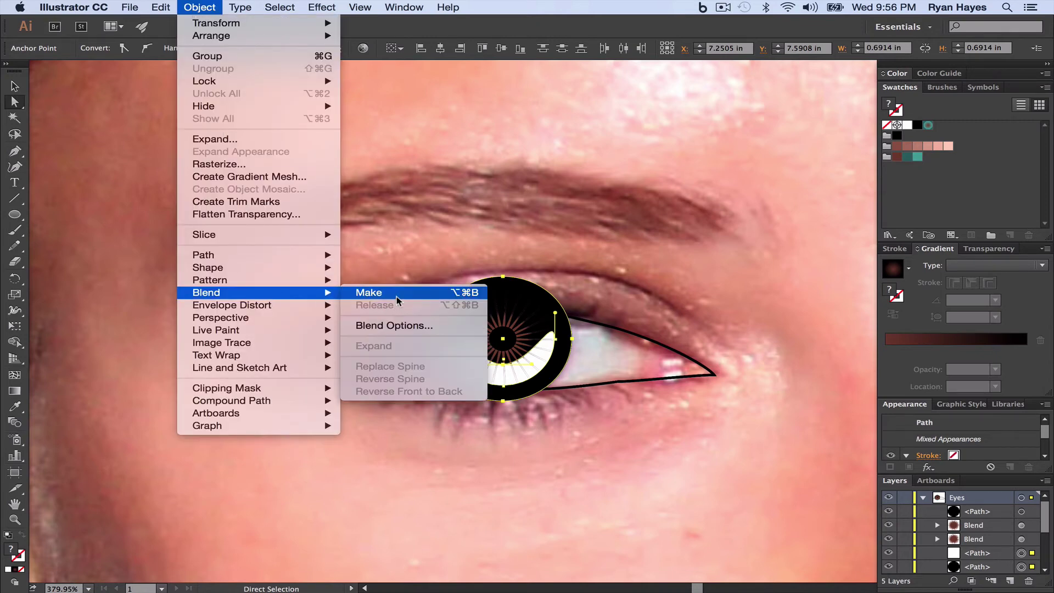
click(396, 294)
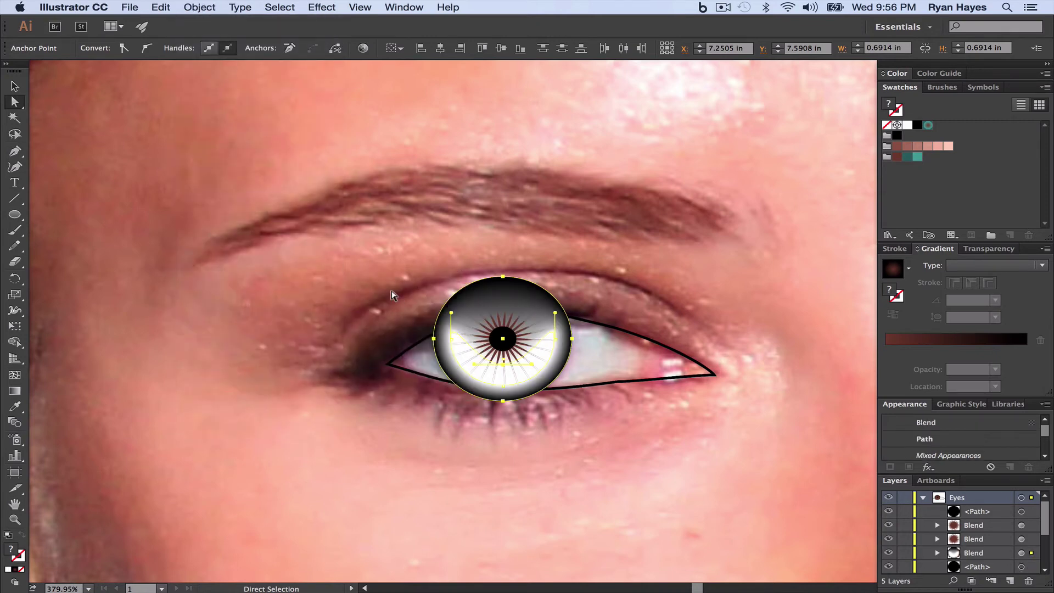
Step: Select a path inside the iris blend and set its Transparency blending mode to Multiply
click(329, 301)
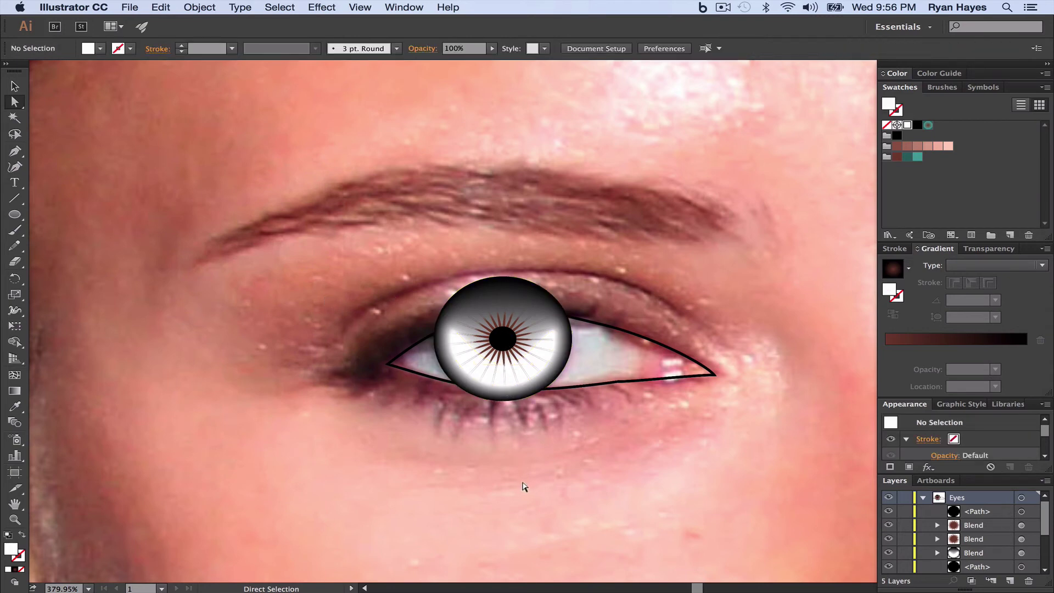
click(506, 281)
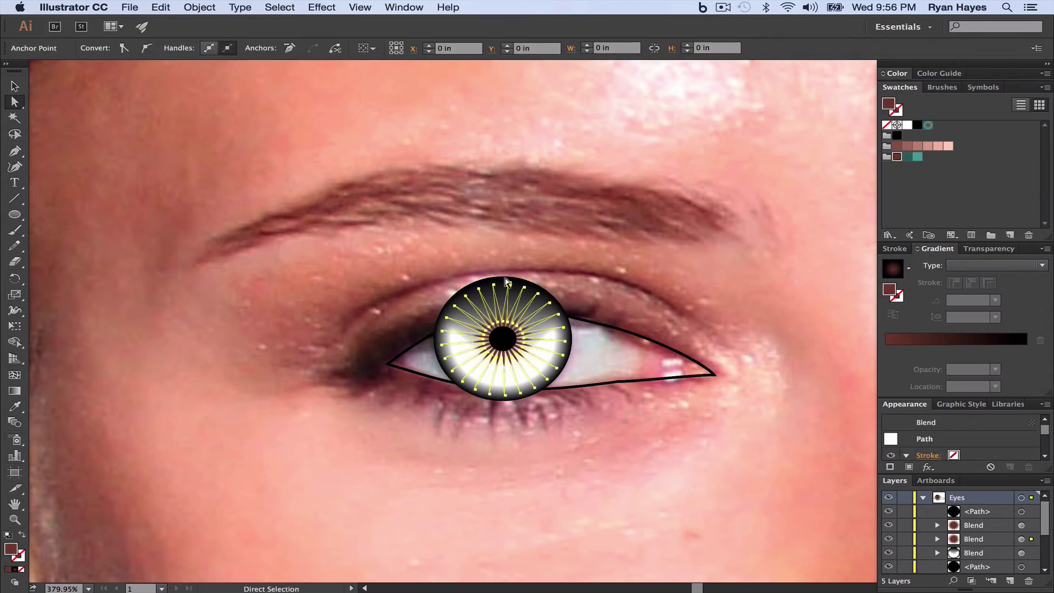
click(522, 280)
click(521, 281)
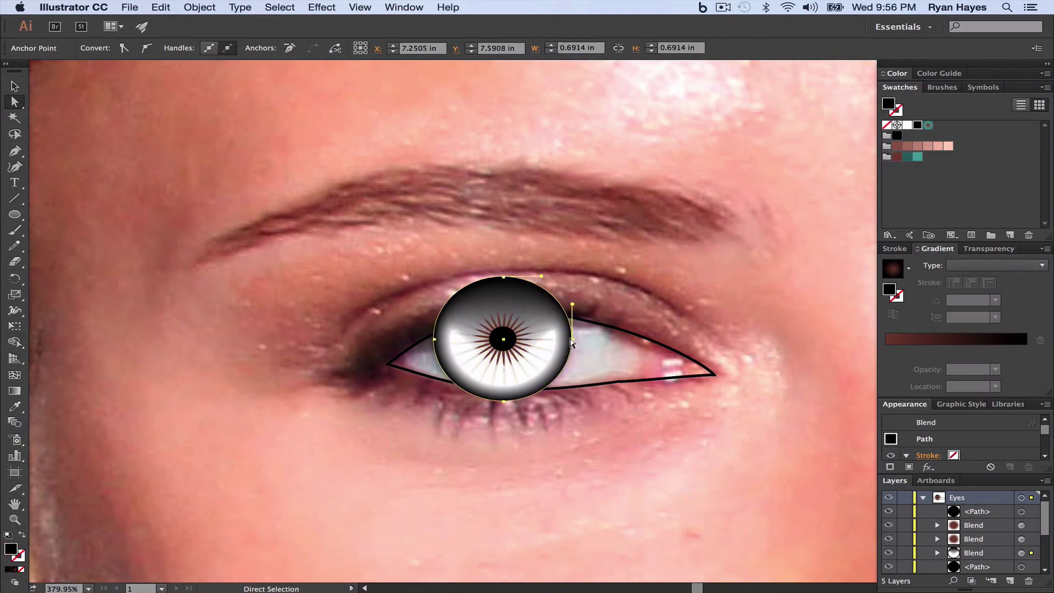
click(15, 86)
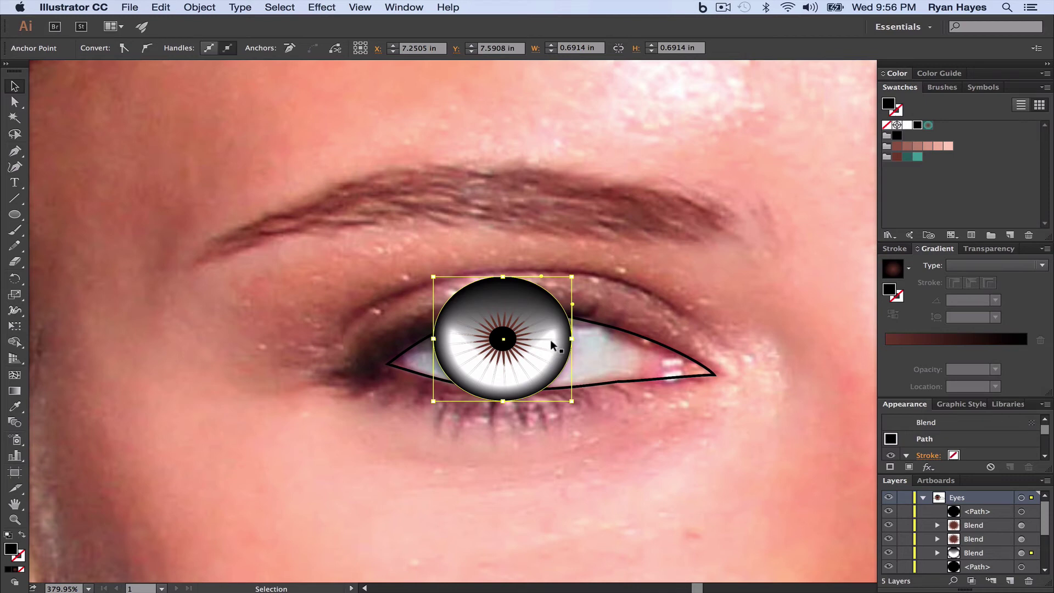
click(983, 248)
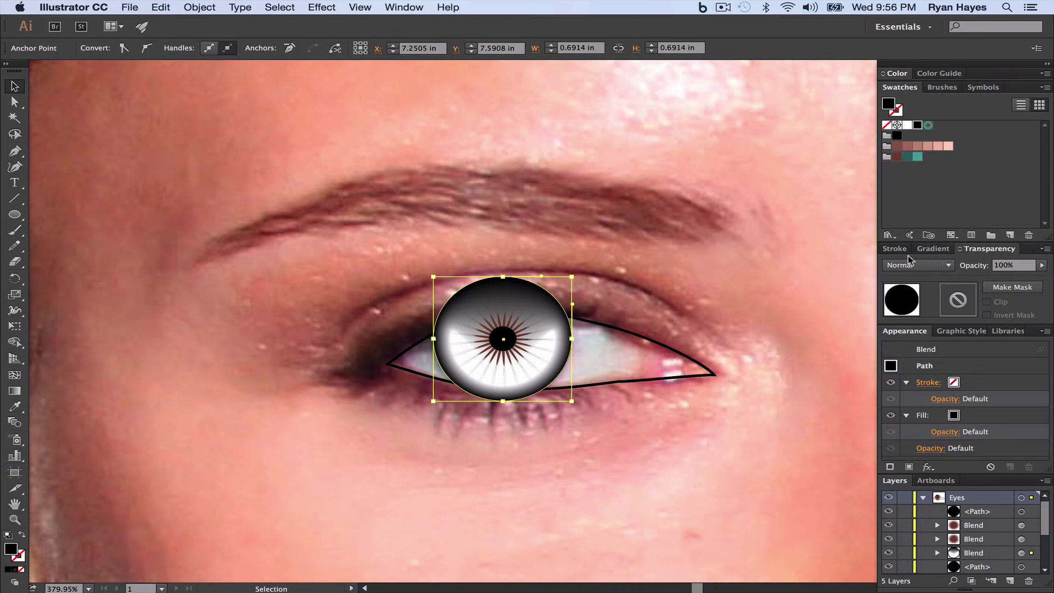
click(933, 267)
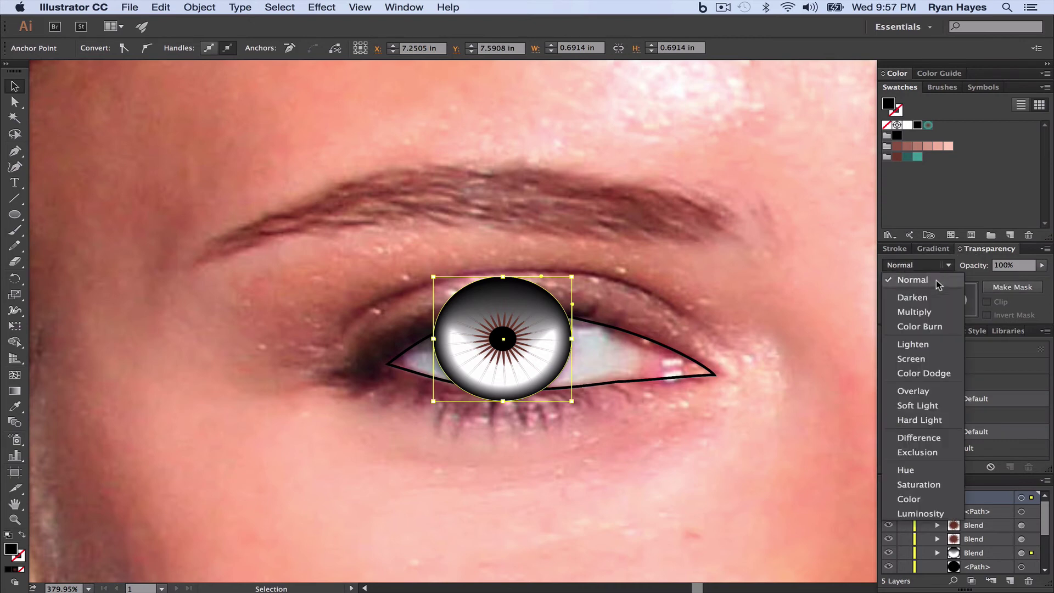
click(922, 313)
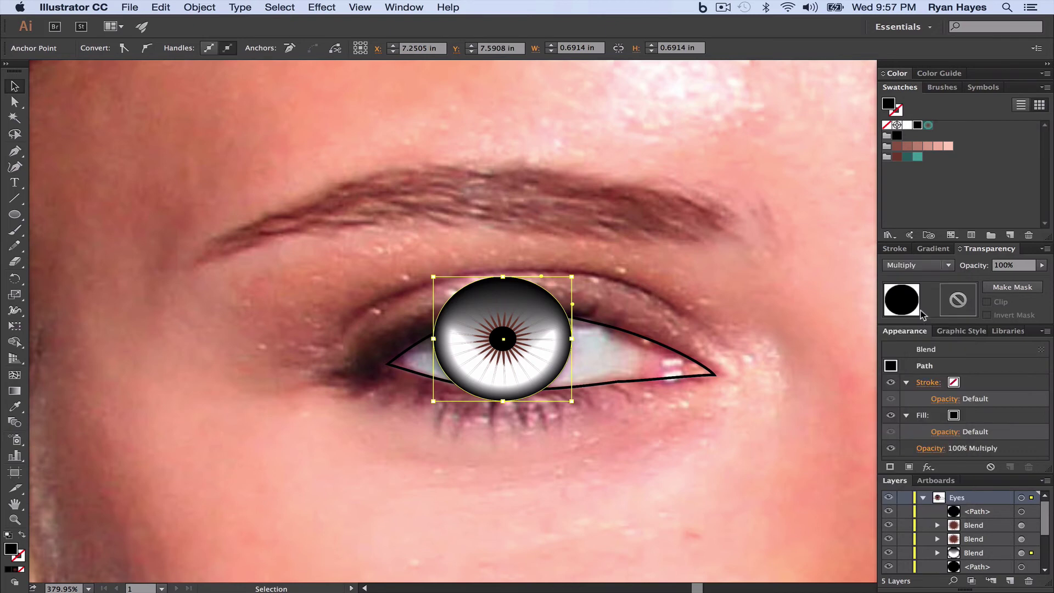
Step: Set the whole white-to-black highlight blend to Multiply, toggling the bottom path's visibility to compare
click(821, 297)
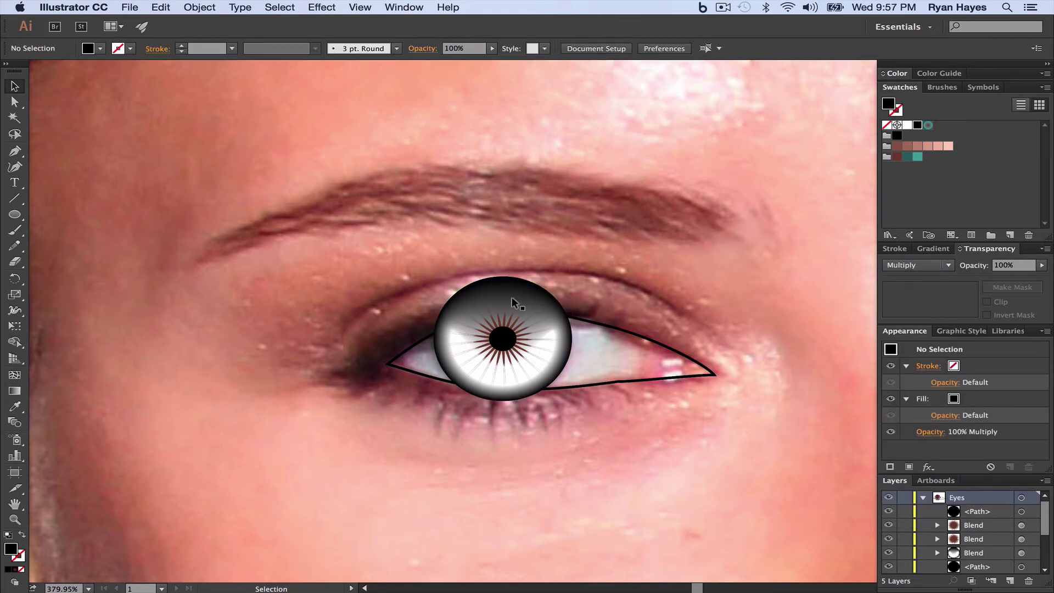
click(527, 295)
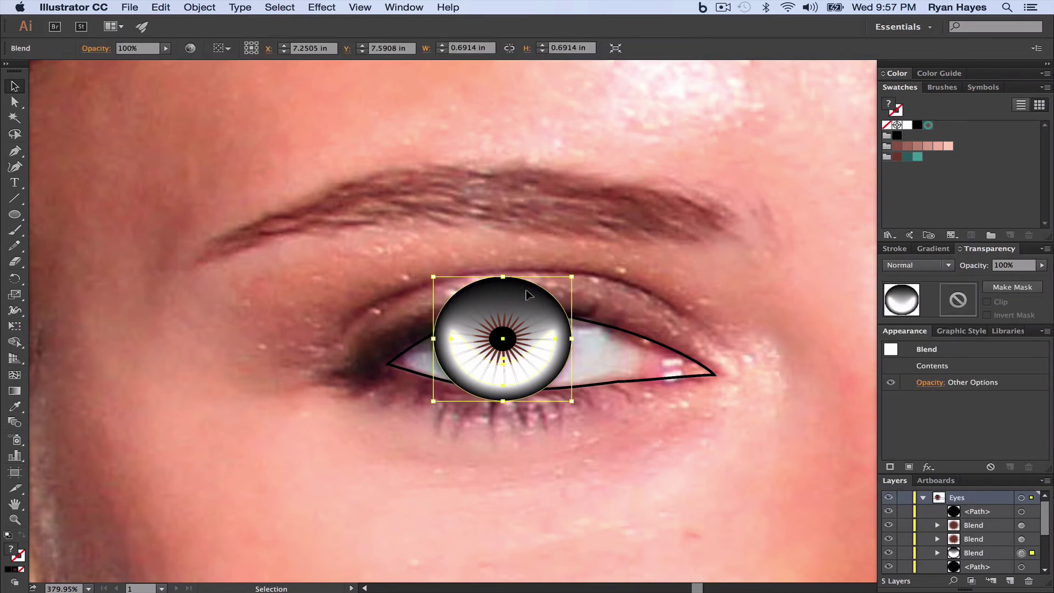
click(949, 269)
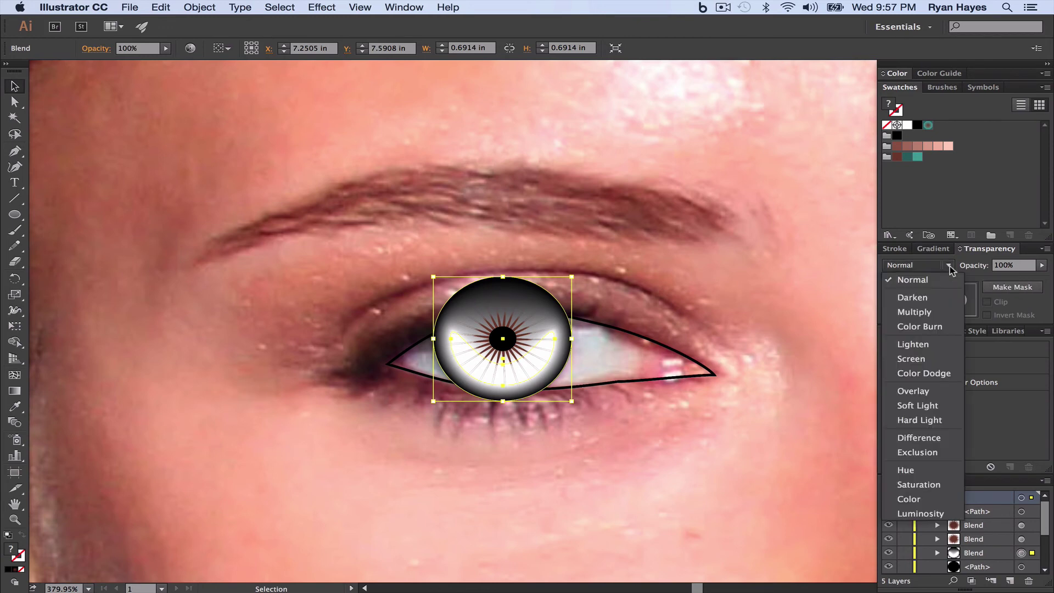
click(928, 313)
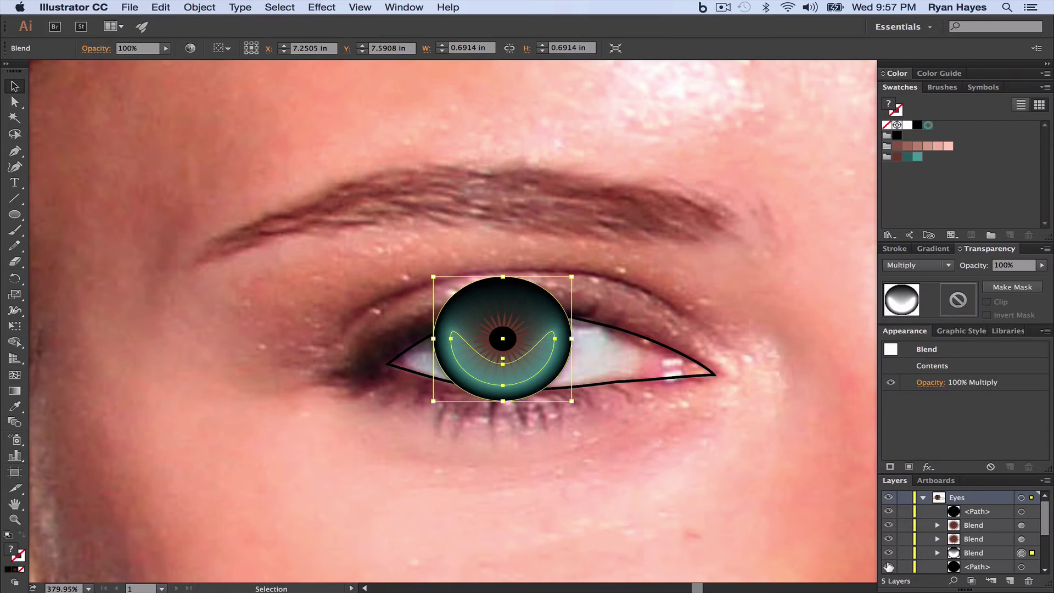
click(888, 567)
click(888, 567)
Step: Lower the highlight blend's opacity to 75%
click(1041, 265)
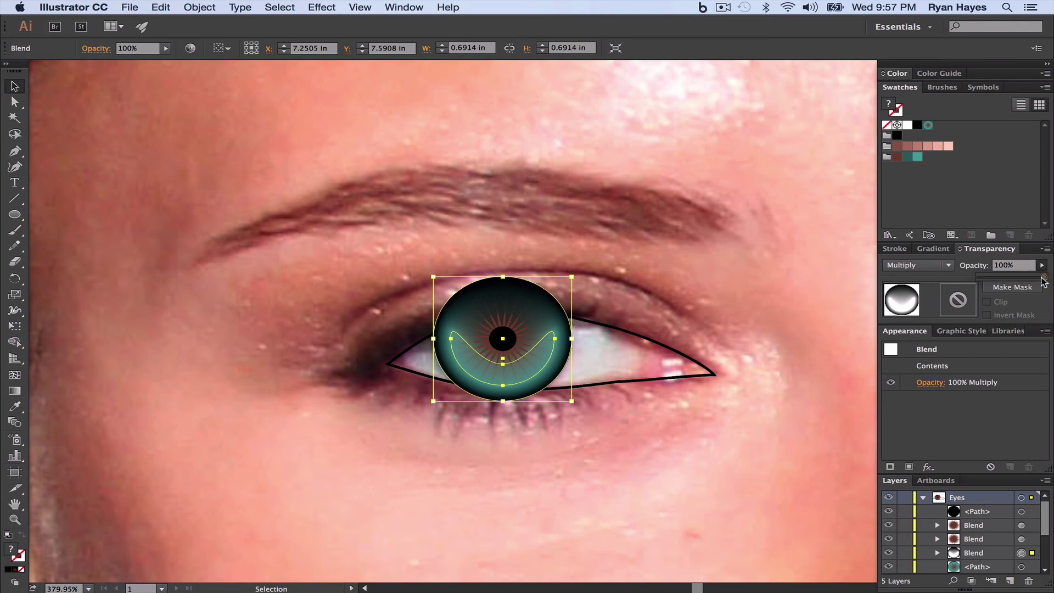
mouse_move(1041, 277)
mouse_down()
mouse_move(1014, 278)
mouse_move(1028, 278)
mouse_up()
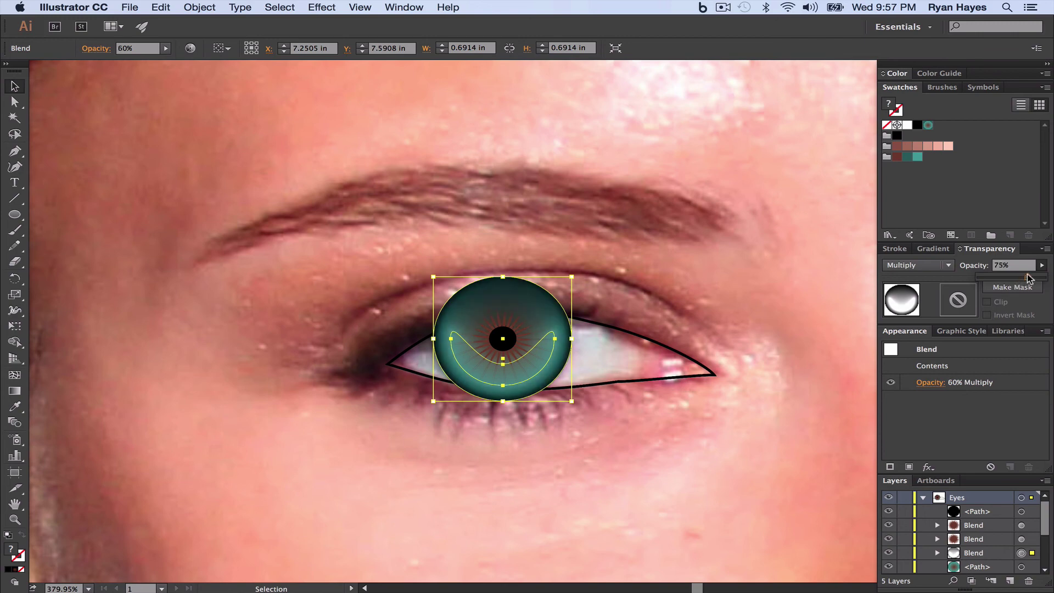
click(723, 267)
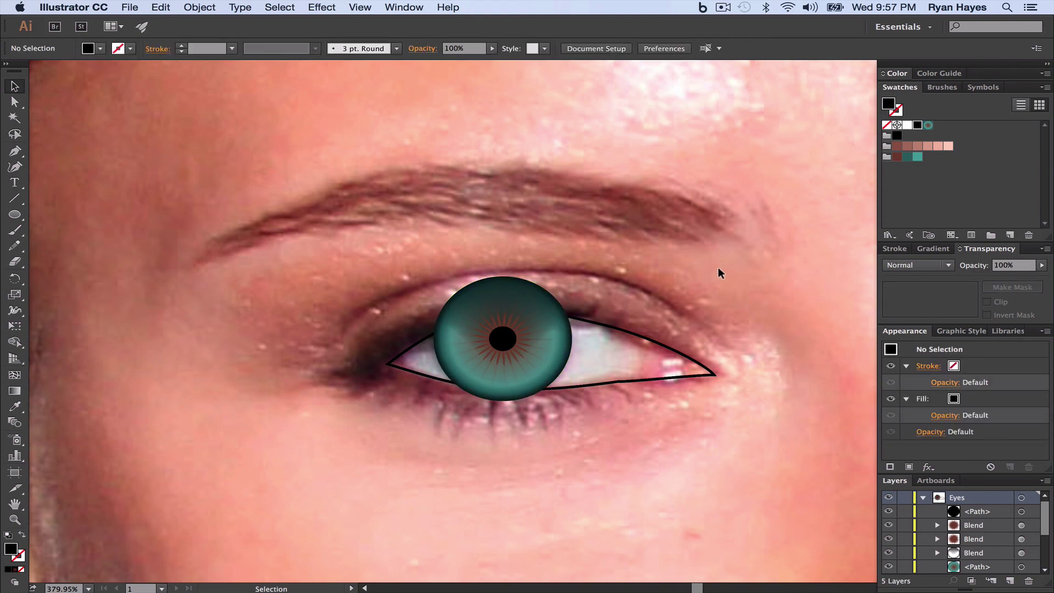
Step: Rotate the highlight blend slightly clockwise, then deselect to view the finished eye
click(558, 311)
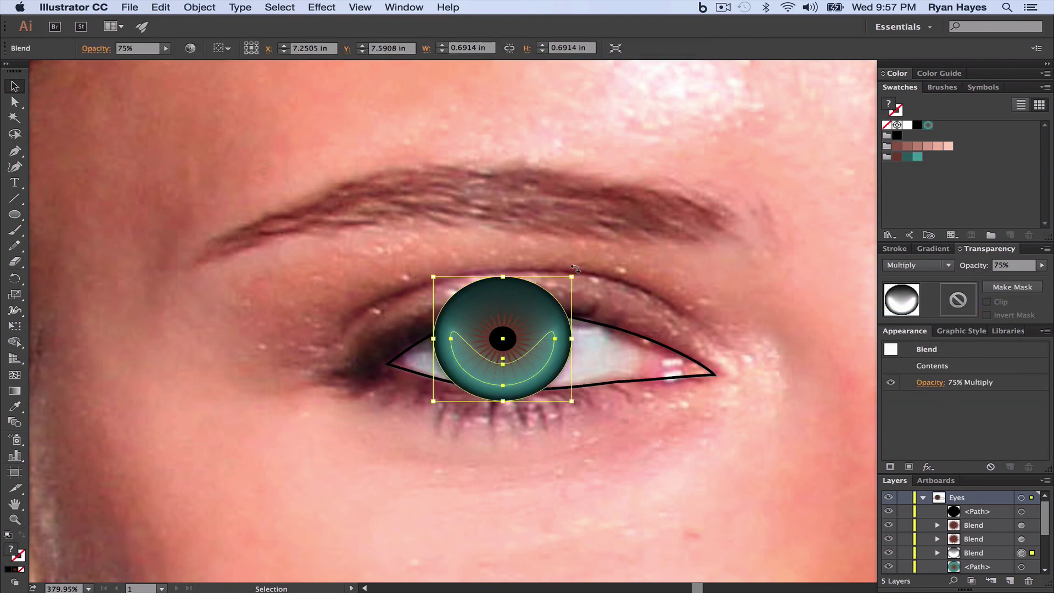
drag(572, 268, 589, 293)
click(583, 280)
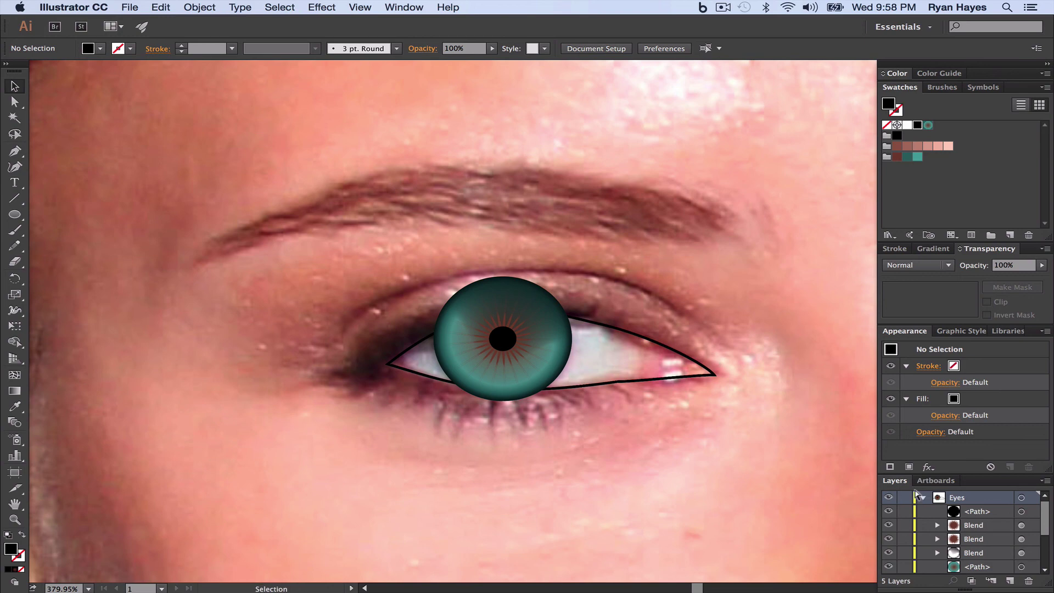
Step: Save the Illustrator file with Cmd+S
key(super+s)
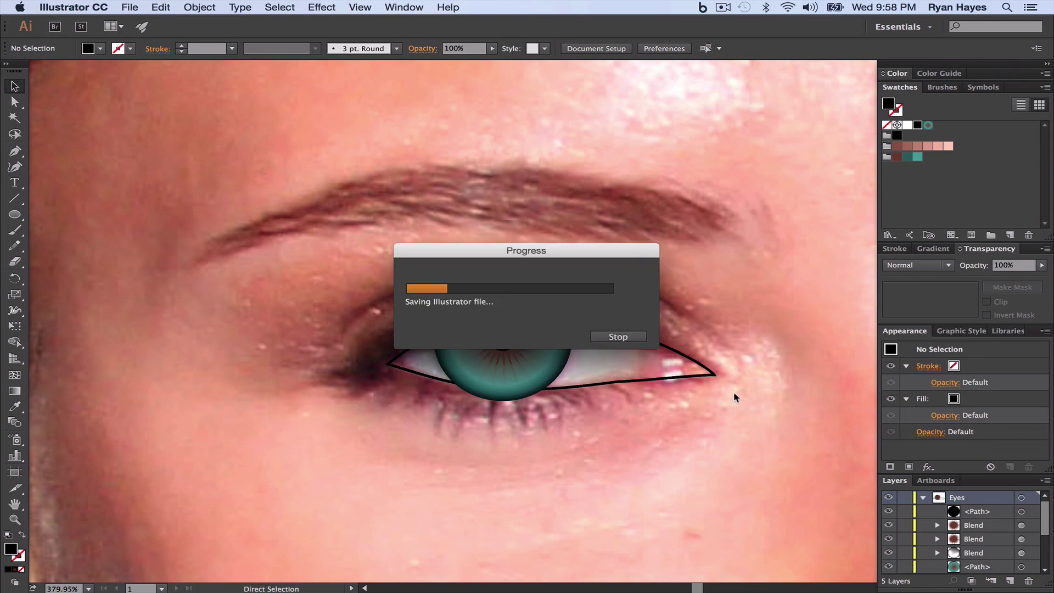